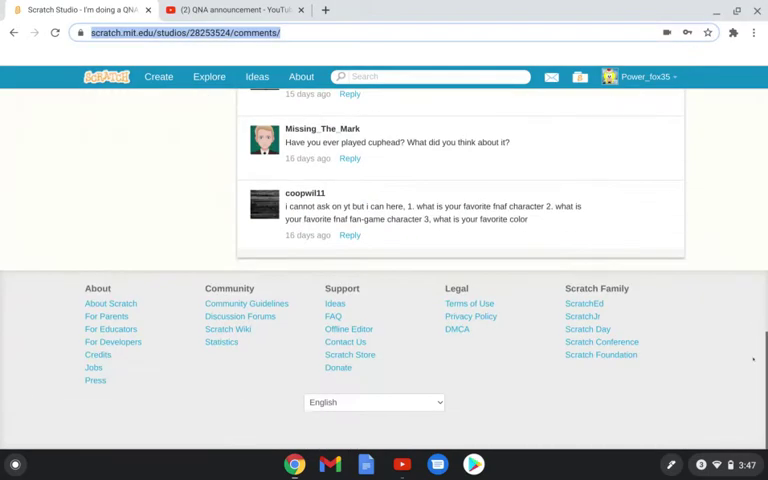
Step: Read the Scratch studio comments, briefly checking the YouTube video comments in between
click(722, 338)
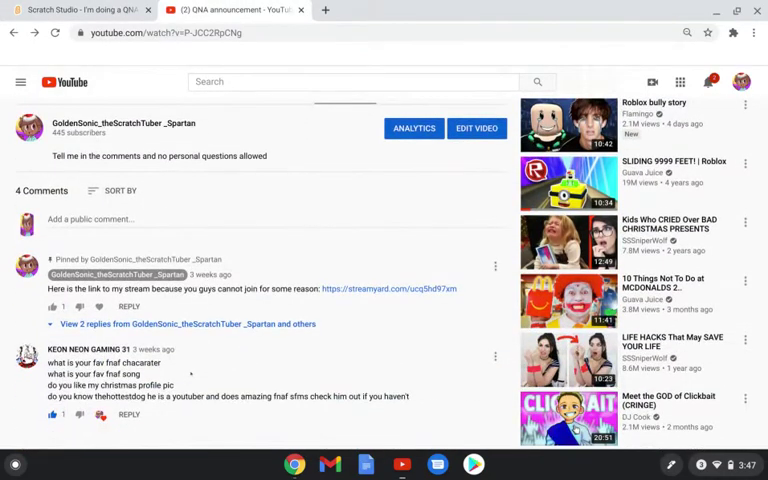
scroll(190, 373, down, 1)
scroll(190, 373, down, 1)
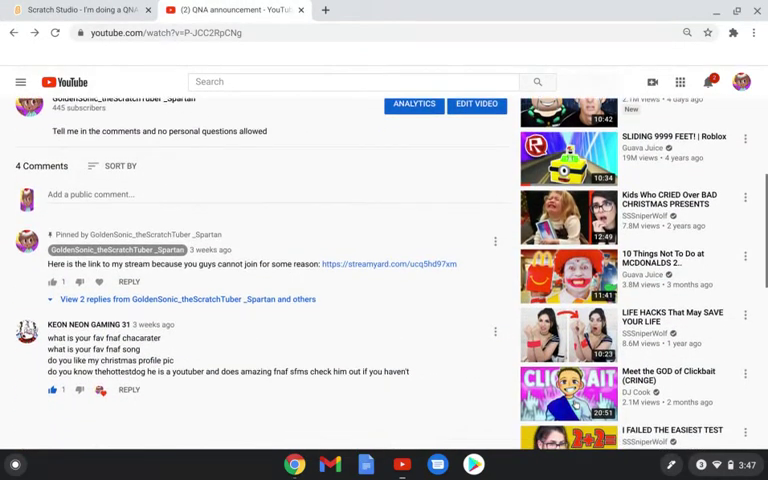
click(85, 6)
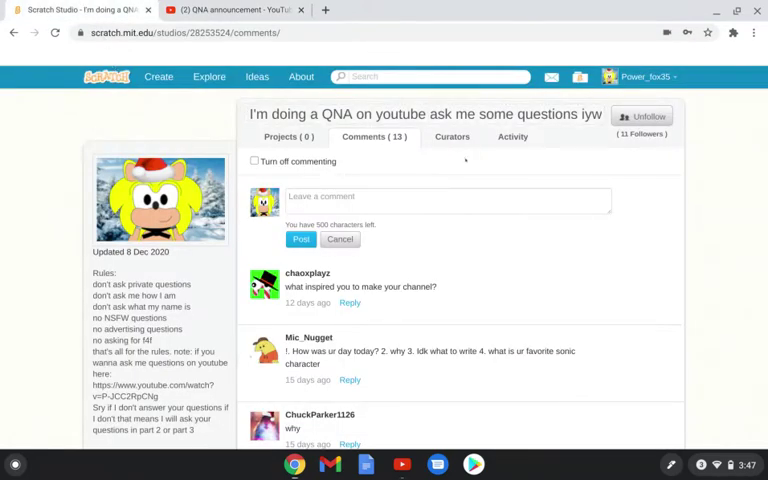
scroll(478, 244, down, 2)
scroll(478, 244, down, 3)
scroll(478, 244, down, 6)
scroll(478, 244, down, 4)
key(Home)
click(233, 9)
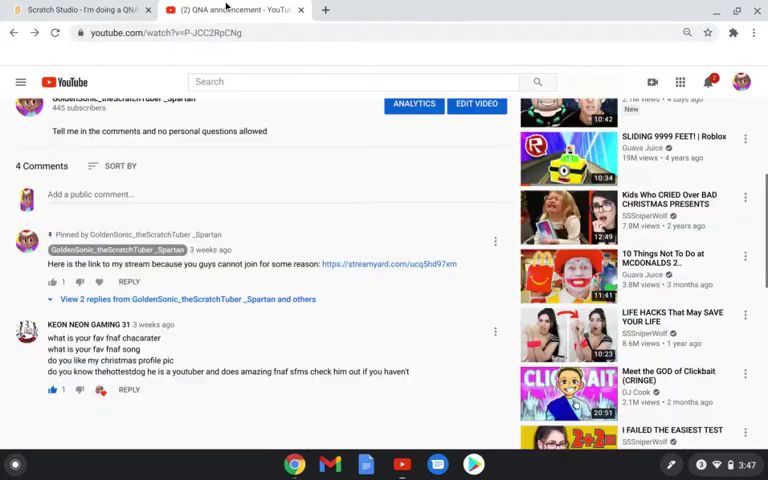
click(145, 7)
click(185, 10)
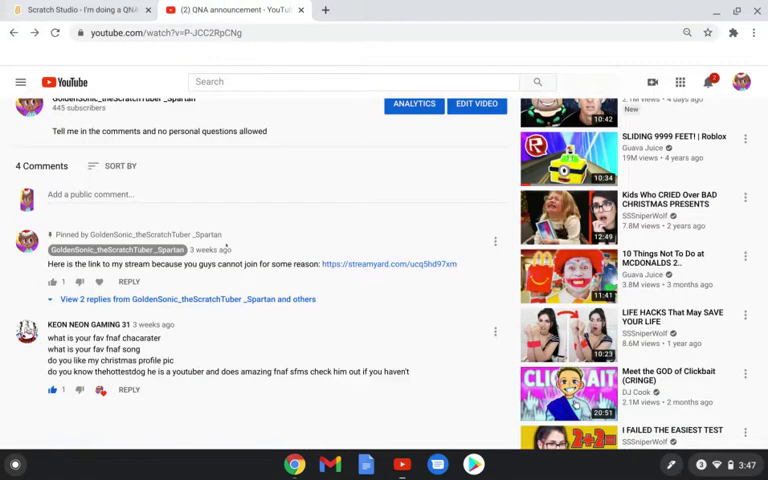
key(Home)
click(18, 8)
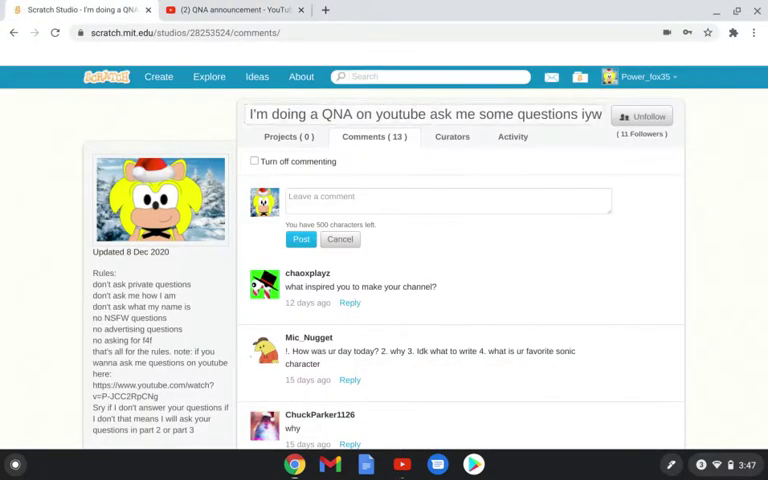
scroll(391, 152, down, 1)
scroll(391, 152, down, 5)
scroll(391, 152, down, 5)
key(Home)
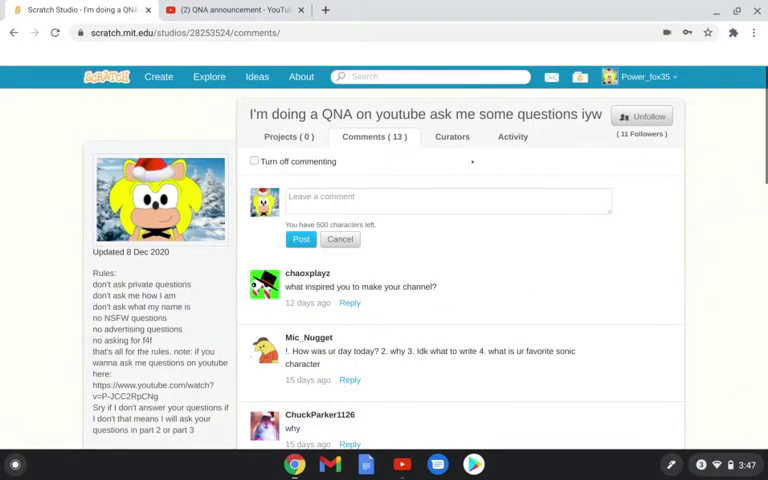
scroll(472, 161, down, 5)
scroll(472, 161, down, 1)
key(Home)
scroll(437, 168, down, 10)
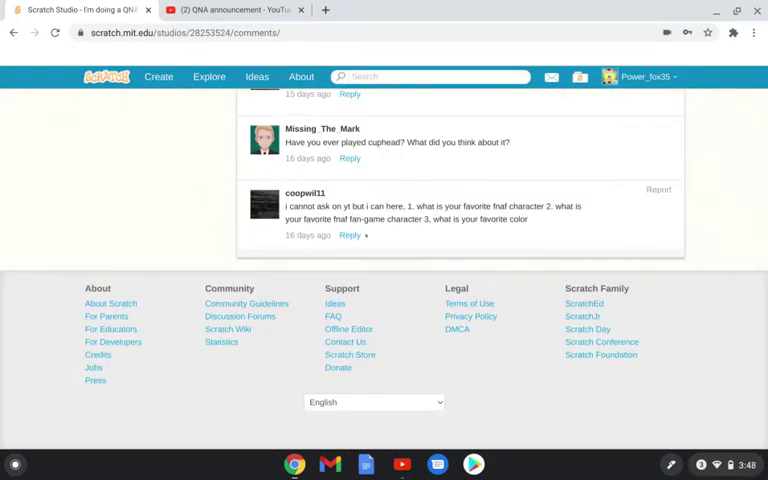
scroll(366, 236, up, 2)
scroll(366, 236, up, 1)
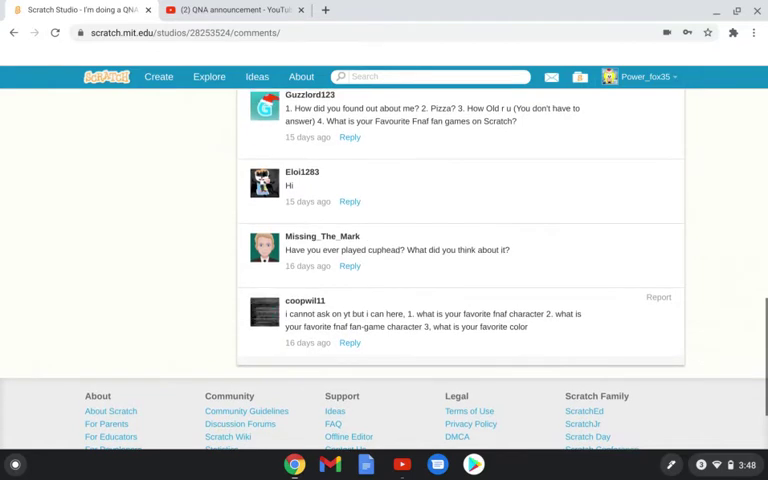
scroll(427, 268, up, 5)
scroll(427, 268, up, 1)
scroll(427, 268, down, 10)
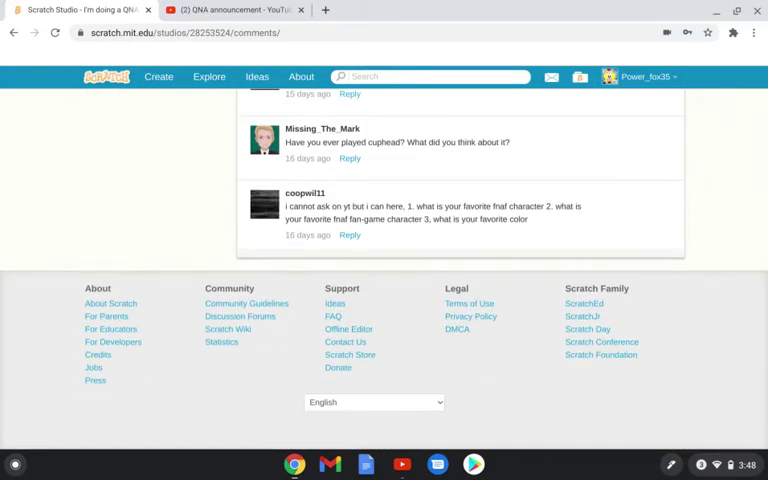
scroll(460, 220, up, 1)
scroll(460, 220, up, 1)
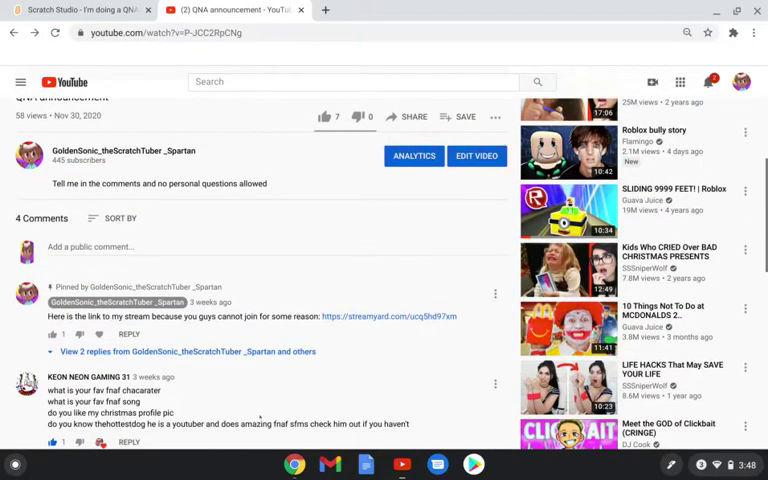
scroll(259, 417, down, 2)
scroll(259, 417, down, 3)
scroll(384, 270, up, 1)
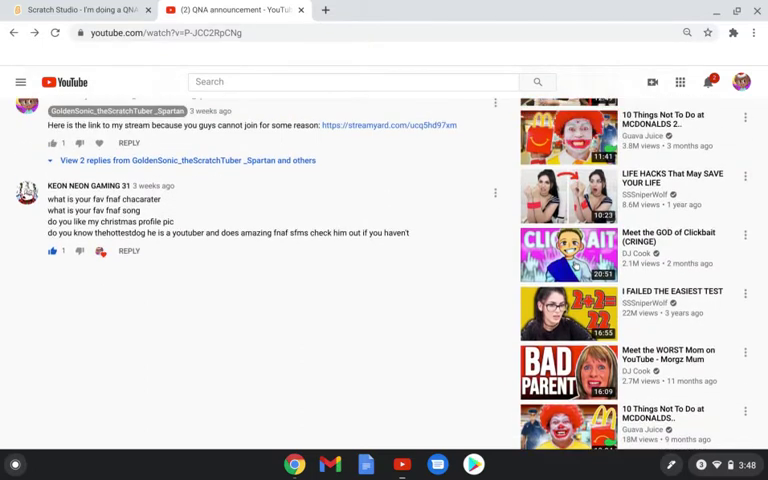
scroll(384, 270, up, 1)
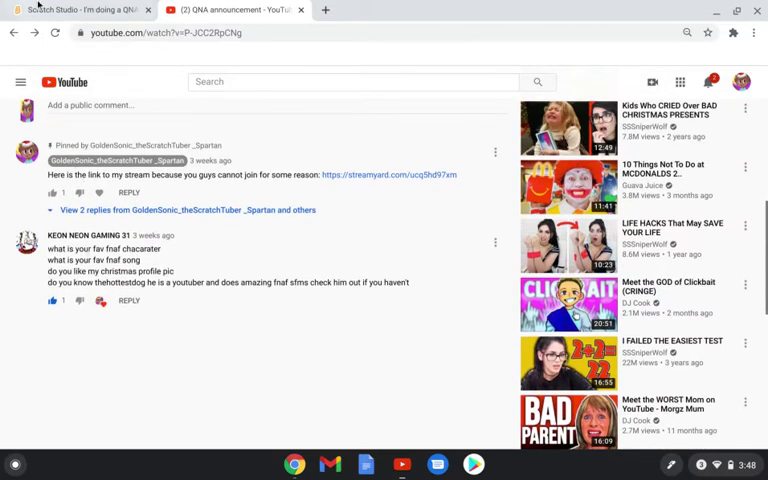
key(ctrl+shift+Tab)
scroll(384, 270, down, 1)
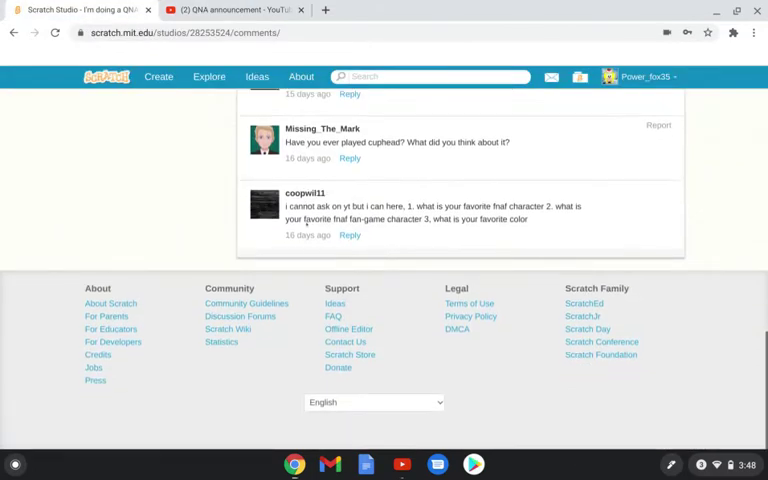
scroll(384, 270, up, 1)
scroll(384, 270, up, 1)
scroll(460, 270, up, 1)
scroll(460, 270, up, 4)
scroll(460, 270, down, 1)
scroll(460, 270, down, 5)
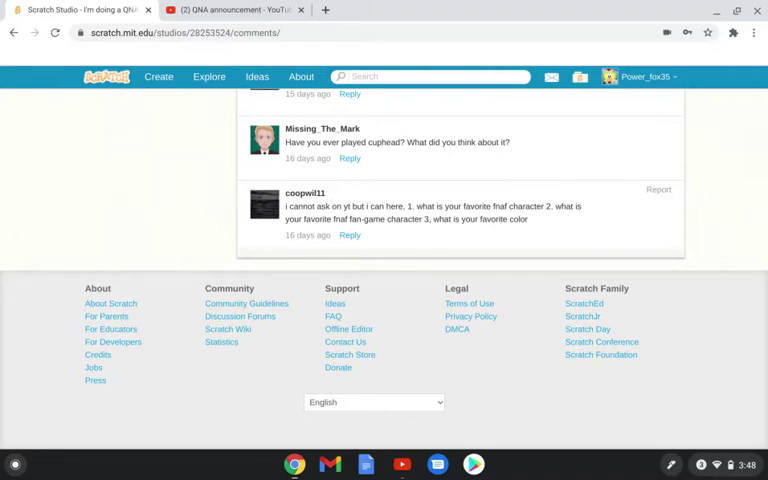
scroll(460, 260, up, 3)
scroll(460, 260, down, 3)
scroll(460, 260, up, 2)
scroll(460, 260, up, 10)
scroll(460, 270, down, 2)
scroll(460, 270, up, 2)
scroll(460, 270, down, 10)
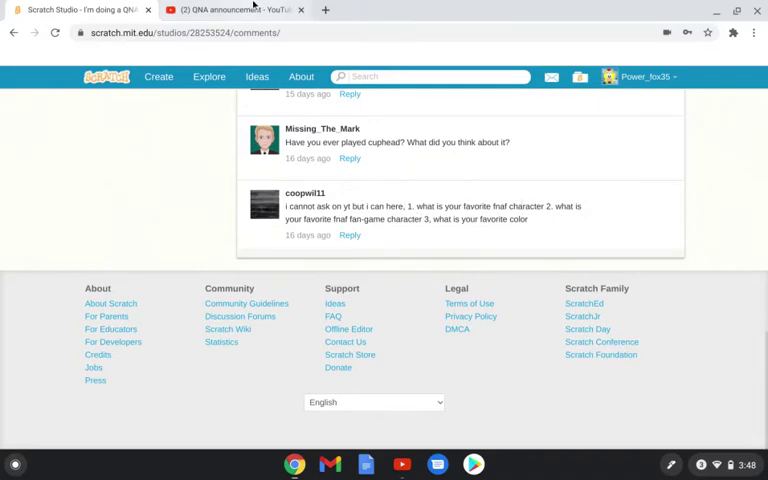
Step: Start a new Scratch project and dismiss the YouTube notification
click(280, 10)
click(100, 10)
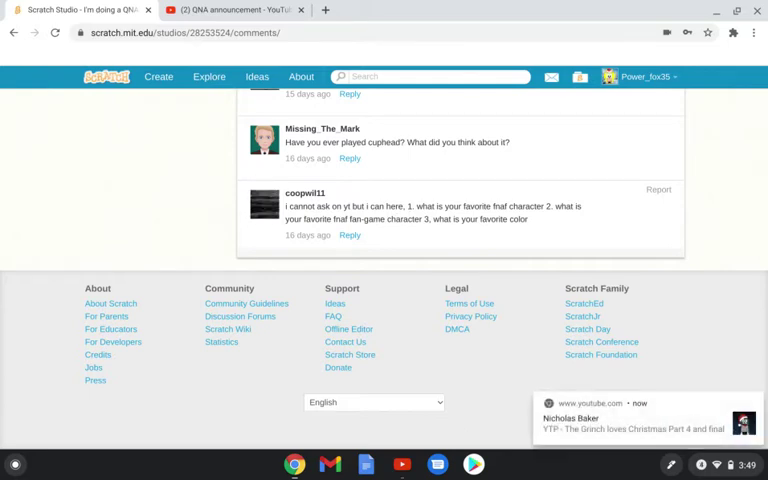
click(755, 402)
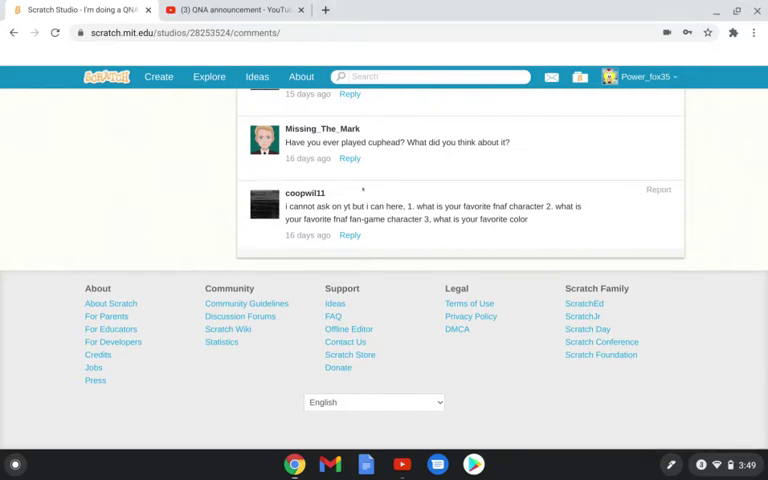
scroll(459, 226, up, 3)
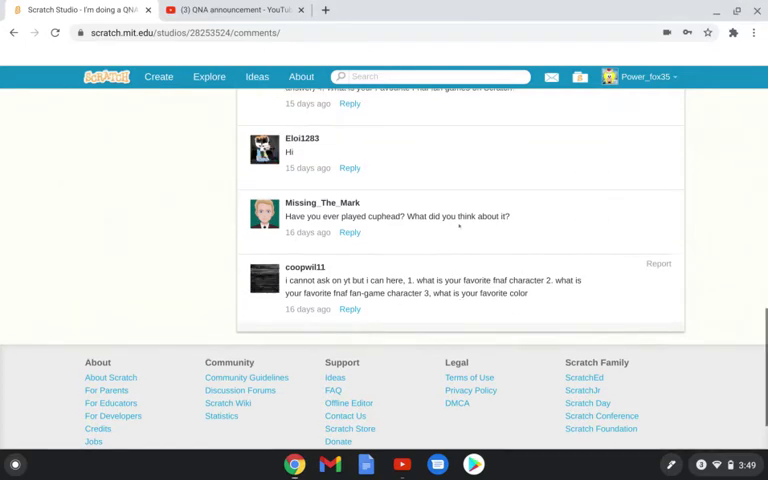
scroll(459, 226, up, 1)
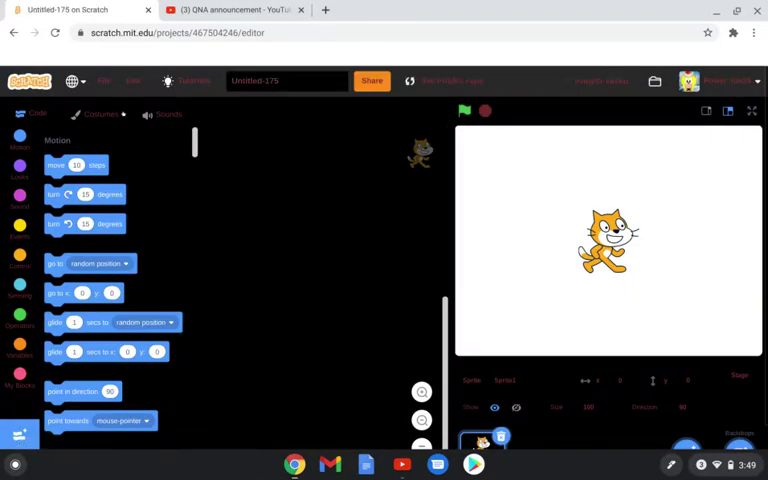
Step: Select the stage backdrop and give the Rectangle tool a blue radial gradient fill
click(123, 114)
click(737, 412)
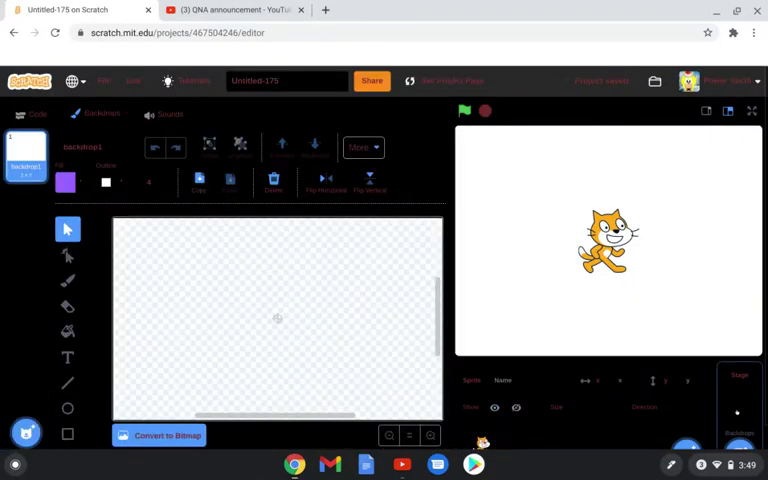
click(389, 435)
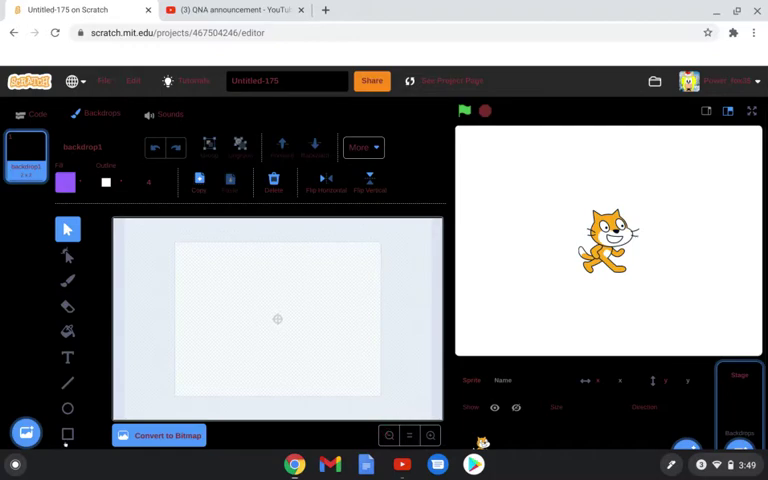
click(67, 436)
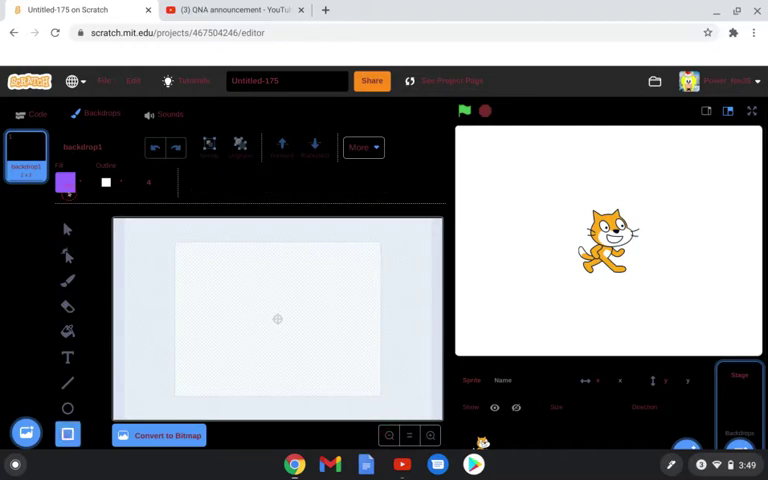
click(65, 182)
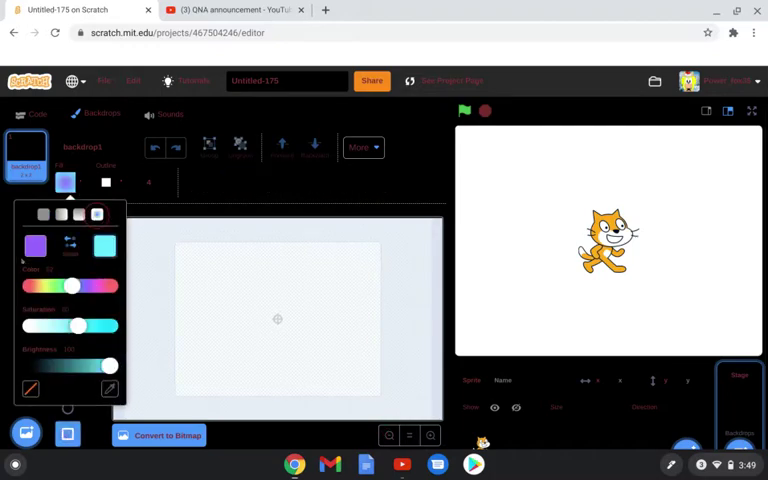
drag(72, 286, 88, 286)
drag(78, 325, 110, 325)
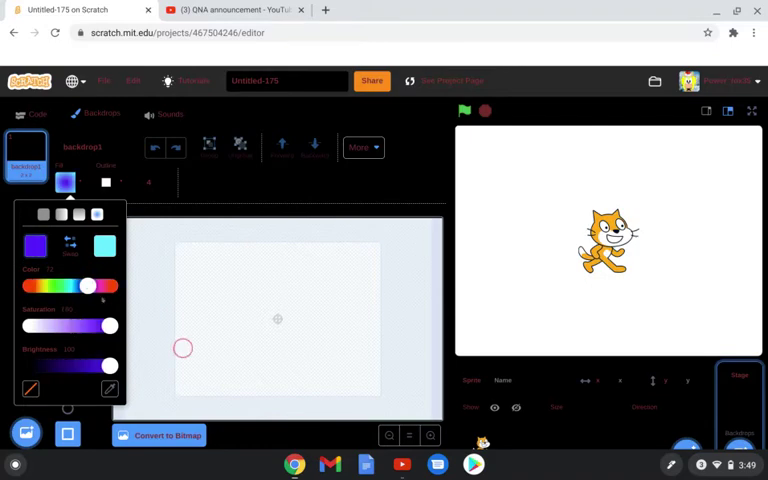
drag(88, 286, 72, 286)
drag(110, 325, 78, 325)
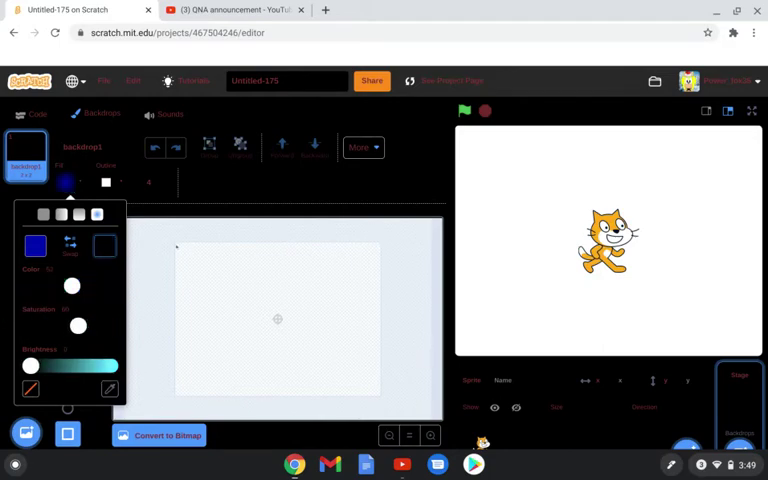
Step: Draw the blue gradient rectangle across the backdrop and select it
mouse_move(171, 240)
mouse_down()
mouse_move(383, 401)
mouse_move(391, 391)
mouse_up()
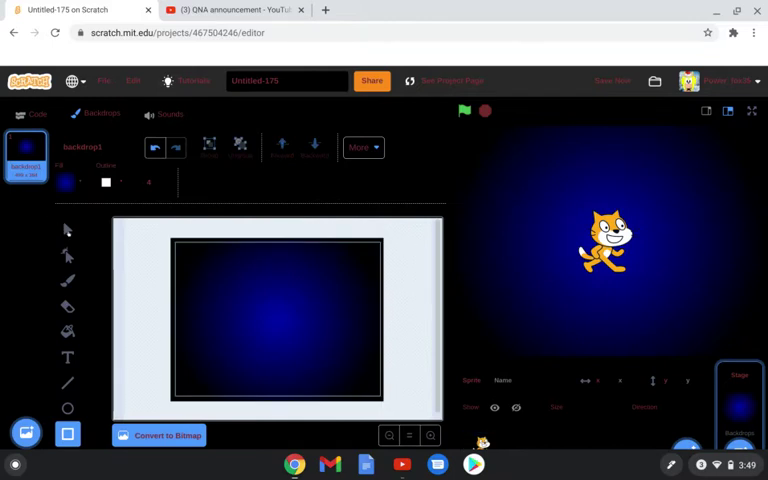
click(68, 230)
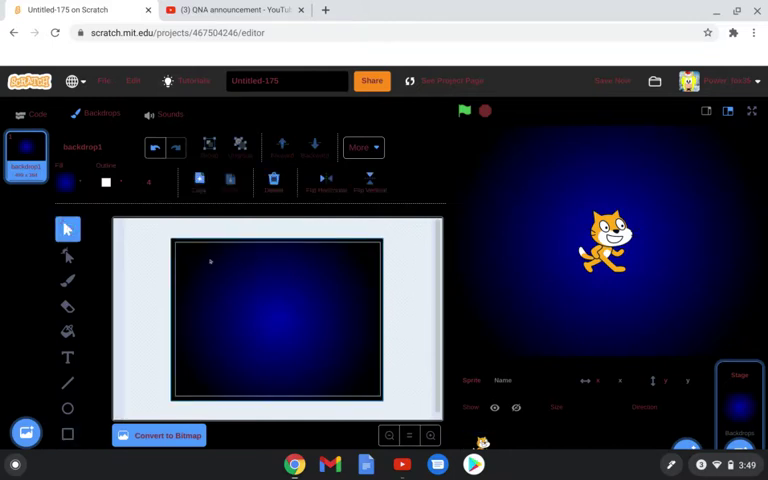
click(328, 377)
click(429, 335)
click(332, 336)
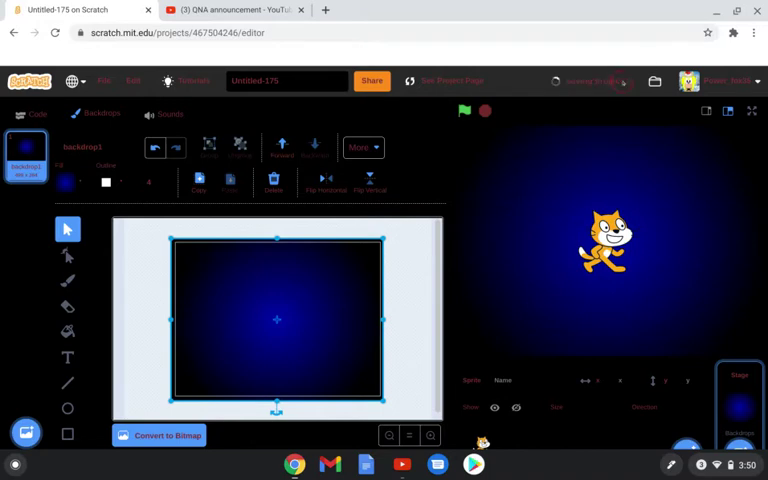
Step: Return to the studio comments page and highlight the cuphead question while reading it
click(14, 33)
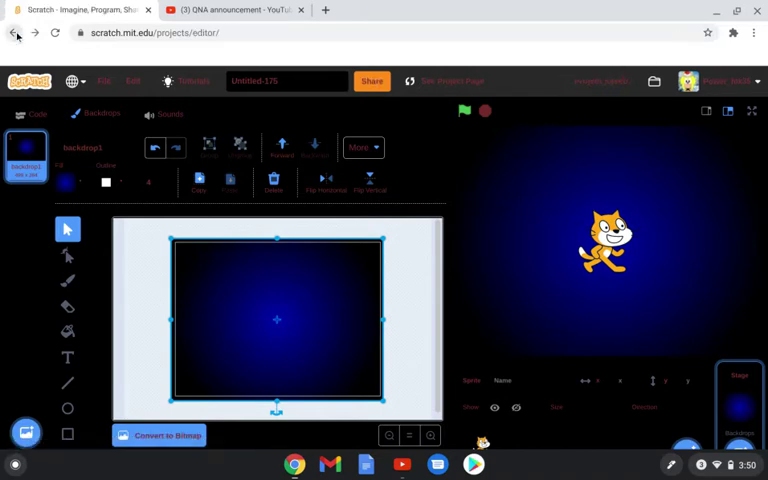
click(14, 33)
scroll(375, 194, down, 10)
scroll(375, 194, down, 2)
scroll(375, 194, up, 1)
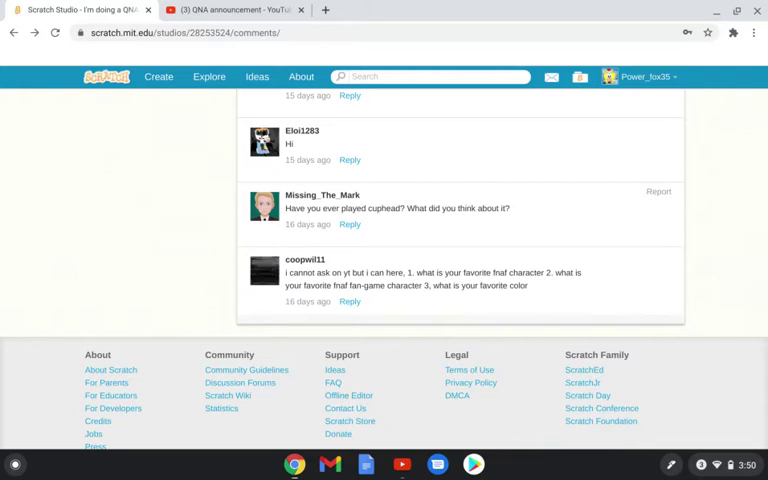
mouse_move(429, 208)
mouse_down()
mouse_move(285, 208)
mouse_move(549, 192)
mouse_up()
click(532, 200)
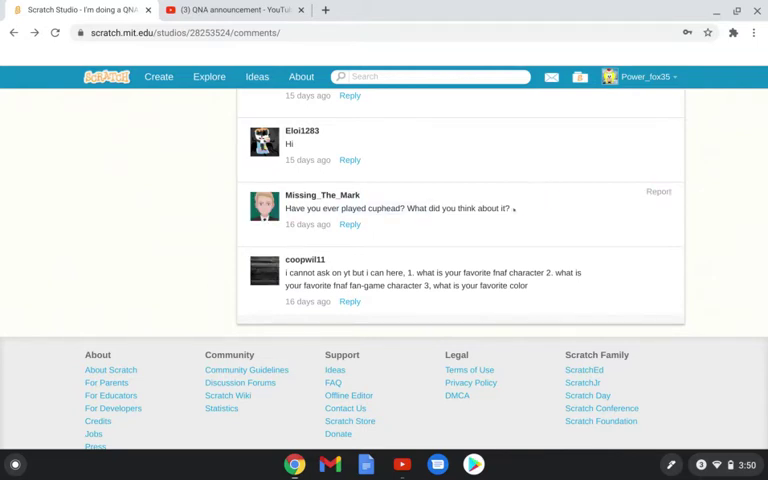
drag(285, 224, 360, 224)
drag(306, 208, 510, 208)
drag(285, 224, 360, 224)
drag(285, 208, 510, 208)
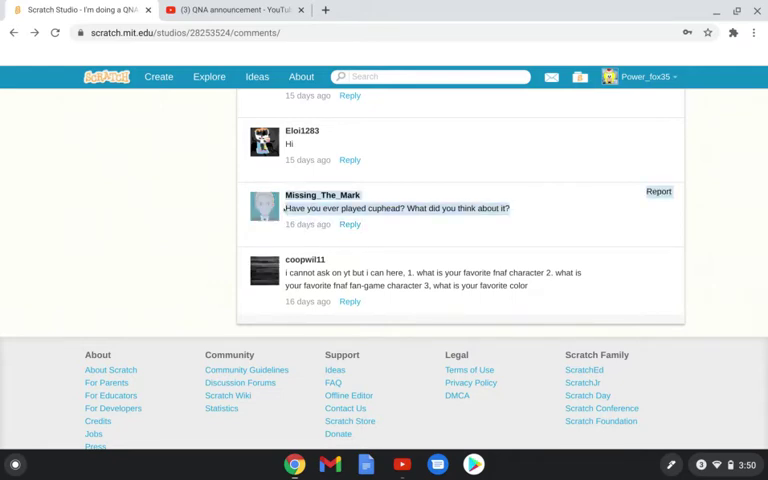
click(420, 163)
scroll(420, 163, up, 1)
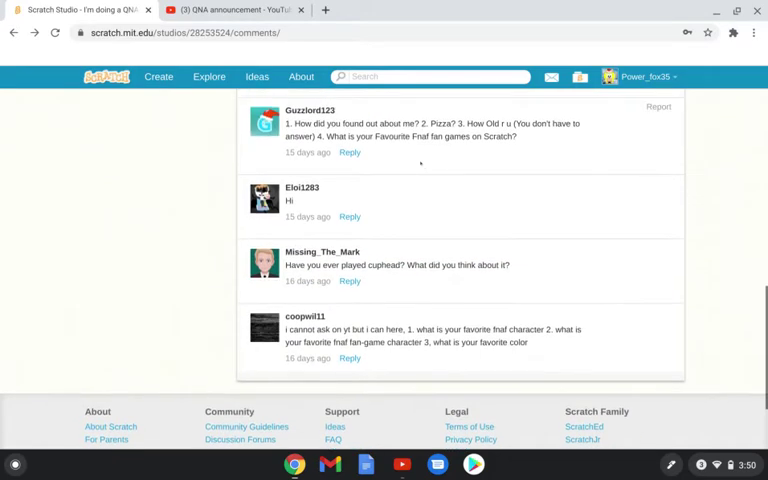
scroll(341, 183, up, 3)
scroll(342, 184, down, 4)
scroll(342, 184, up, 2)
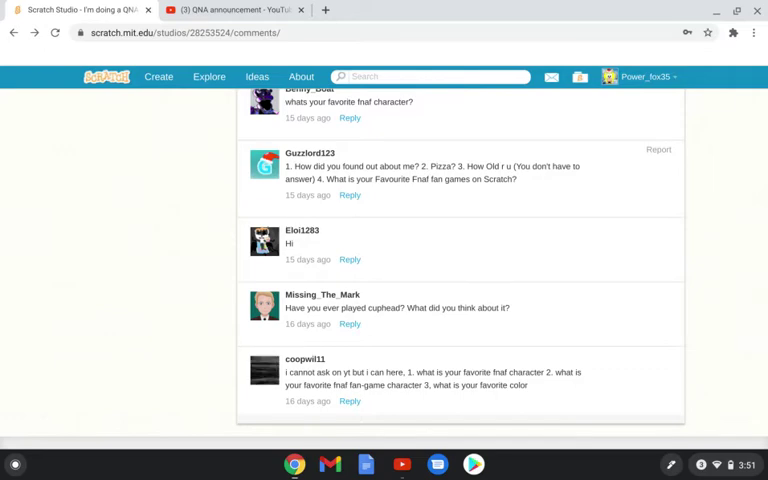
scroll(460, 260, down, 1)
scroll(460, 260, up, 1)
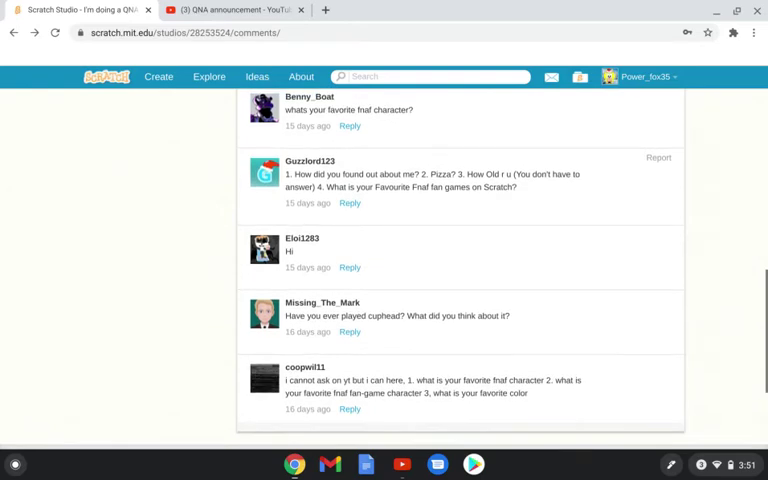
Step: Switch to the YouTube QNA announcement video's comments
click(186, 10)
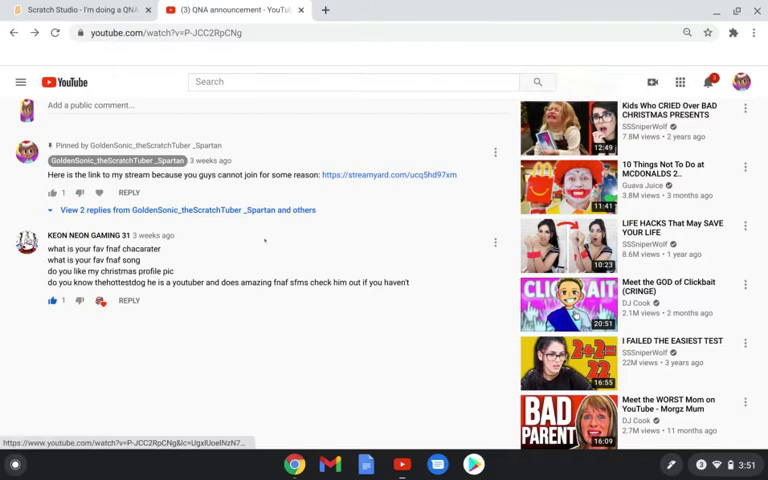
scroll(265, 240, down, 1)
scroll(265, 240, up, 3)
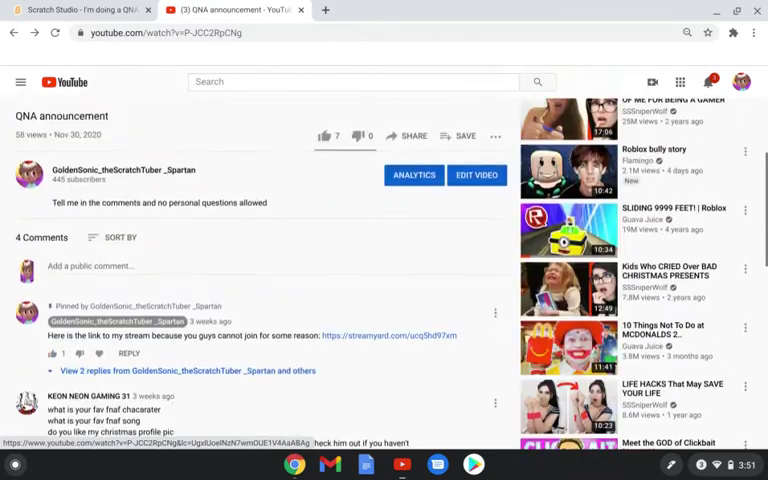
scroll(265, 240, down, 3)
scroll(384, 270, down, 1)
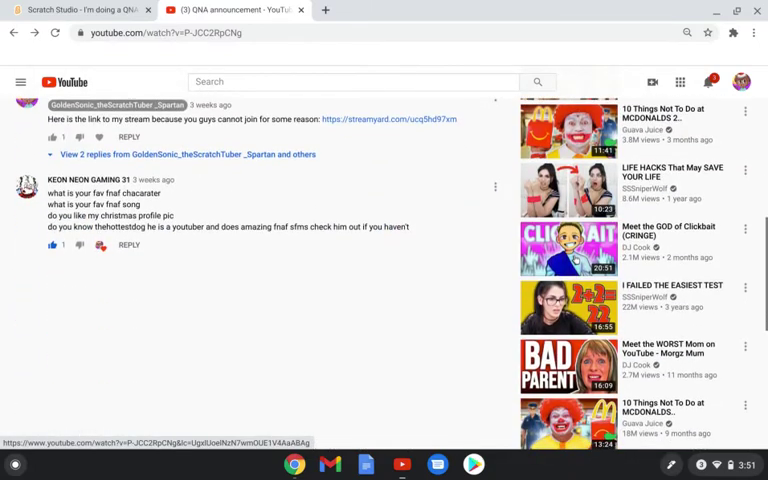
scroll(384, 270, up, 1)
scroll(260, 270, down, 1)
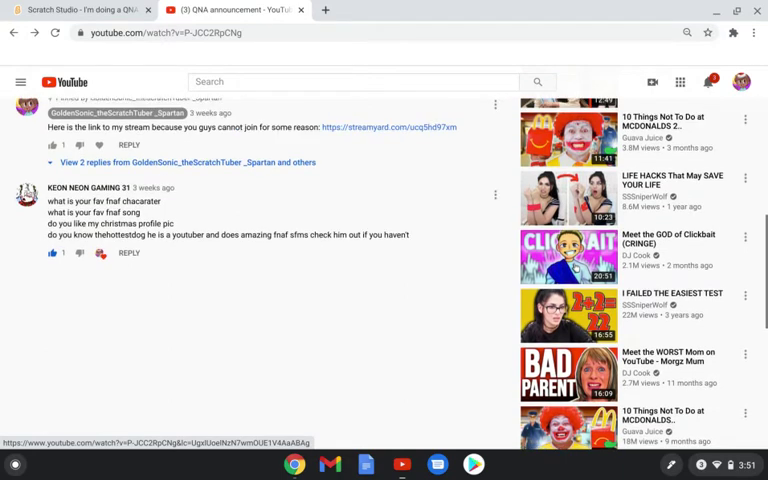
Step: Back on the studio comments, highlight the Pizza and how-old questions, then toggle the account menu
click(82, 8)
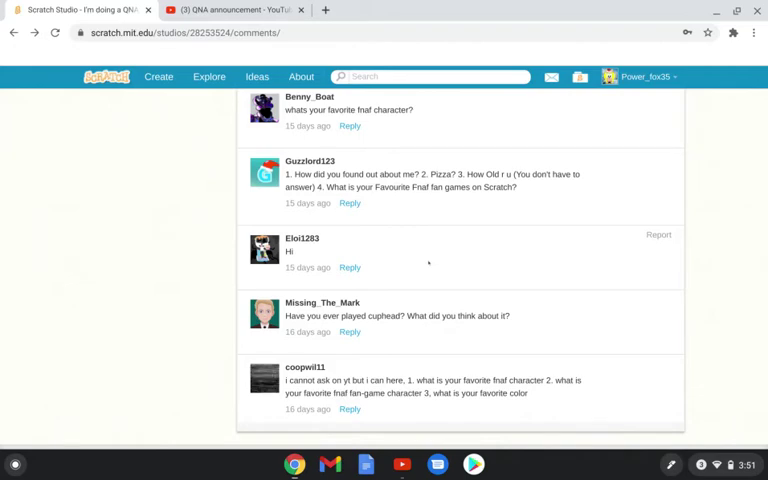
scroll(428, 263, up, 3)
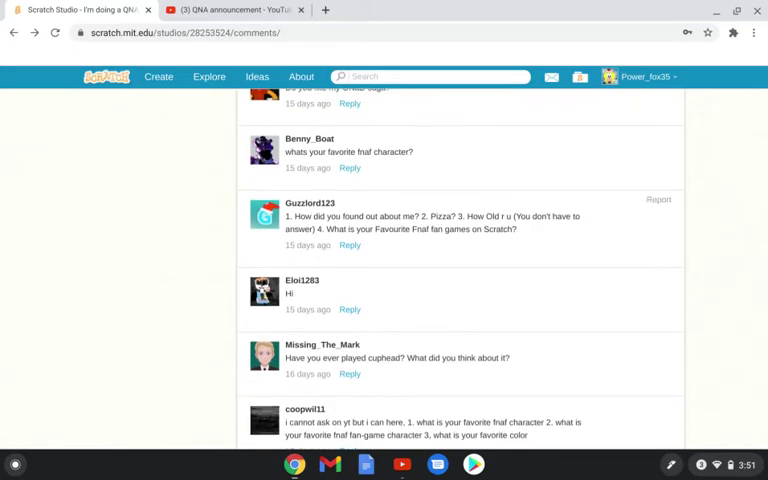
double_click(442, 216)
click(460, 228)
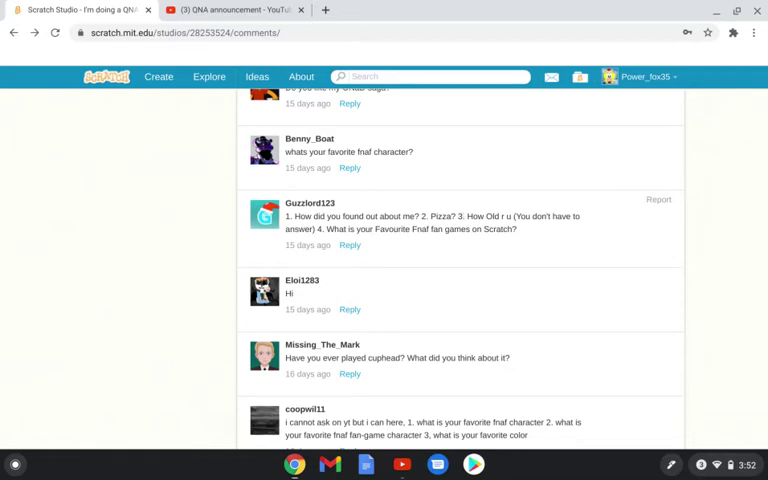
drag(467, 216, 506, 216)
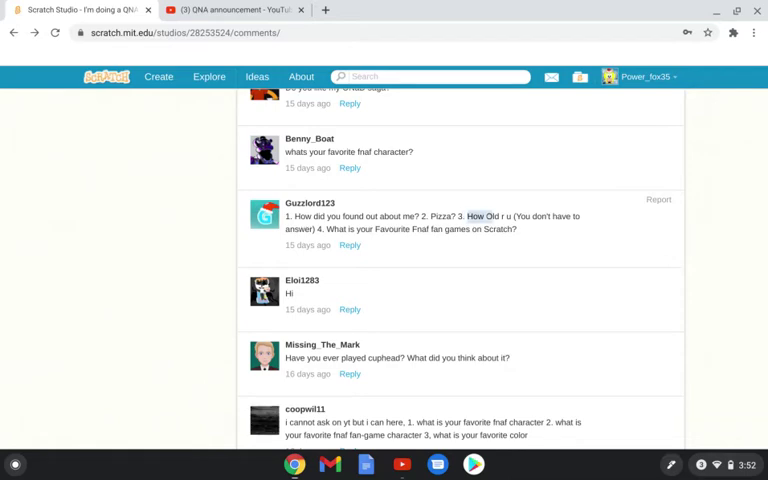
click(543, 207)
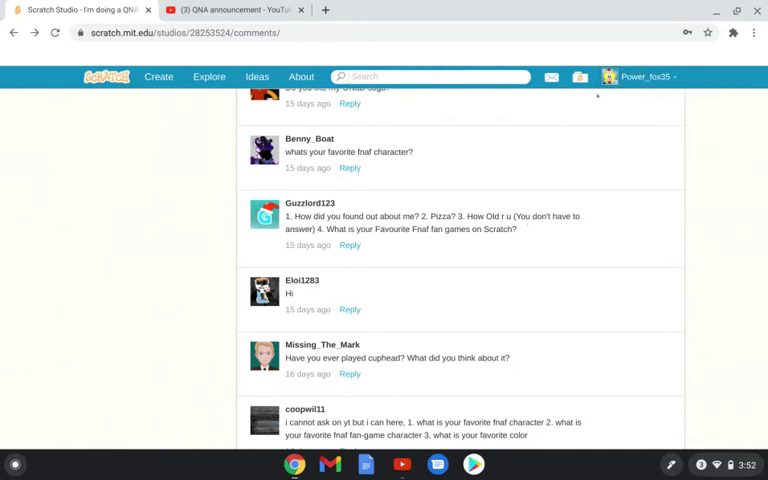
click(640, 76)
click(472, 163)
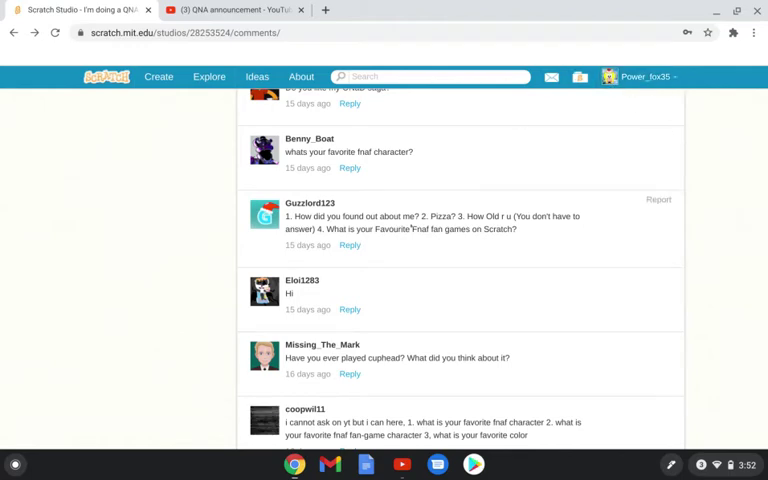
scroll(411, 226, up, 1)
scroll(411, 226, up, 1)
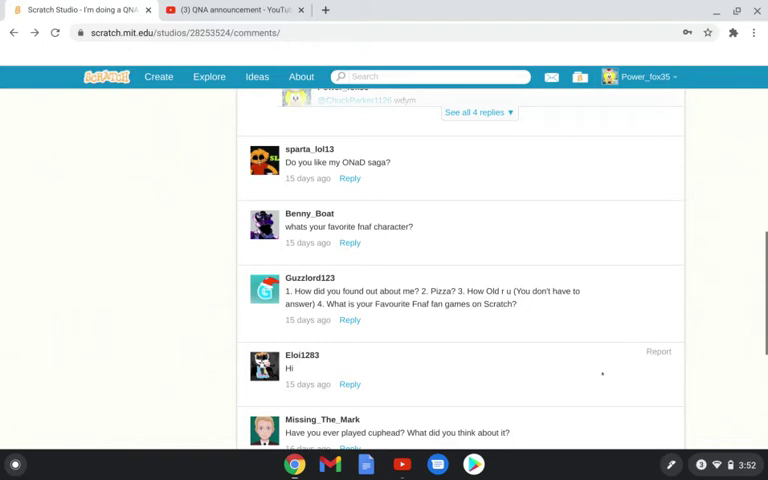
scroll(589, 295, down, 1)
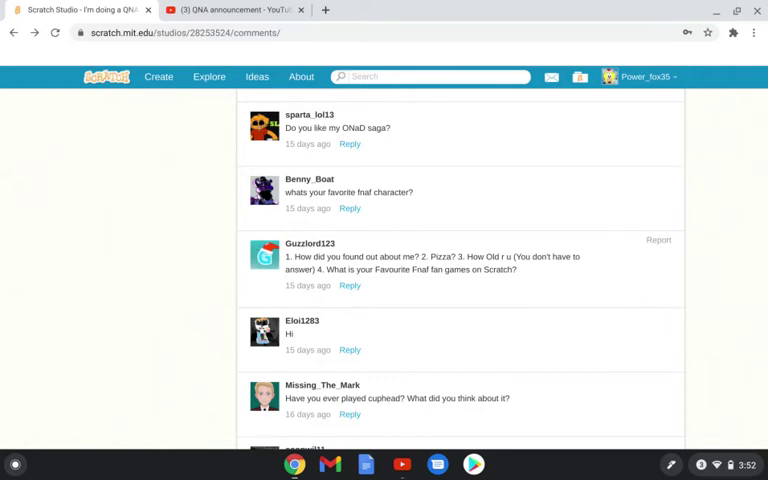
scroll(460, 270, up, 1)
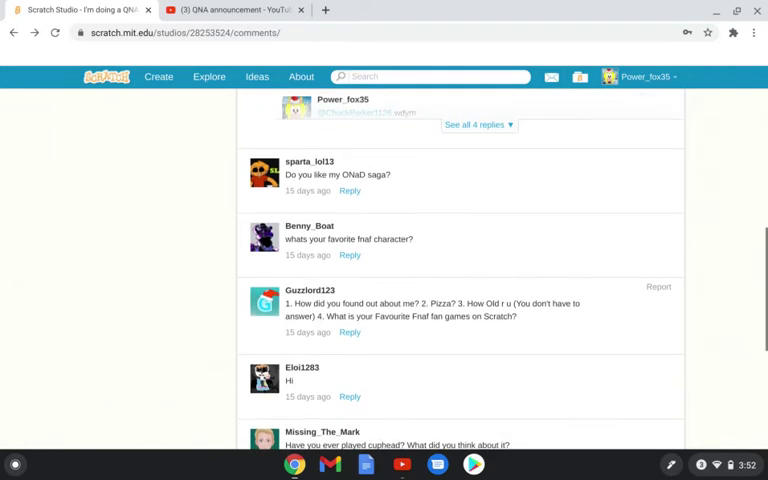
mouse_move(450, 238)
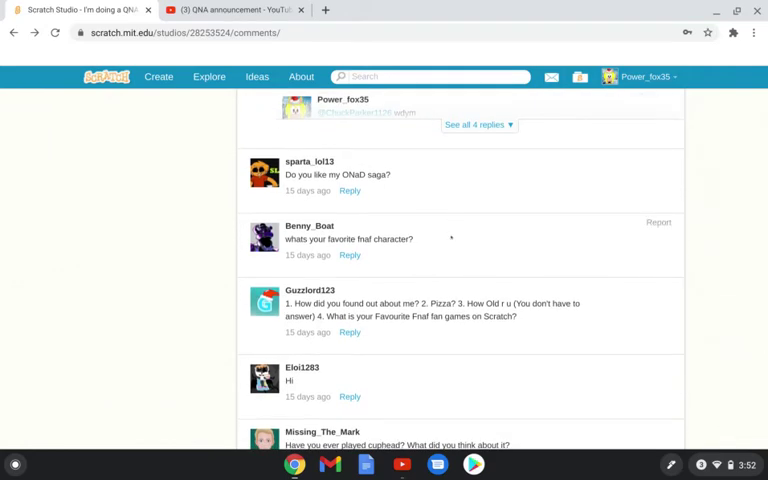
Step: Expand the 'See all 4 replies' thread above the ONaD saga comment
click(482, 125)
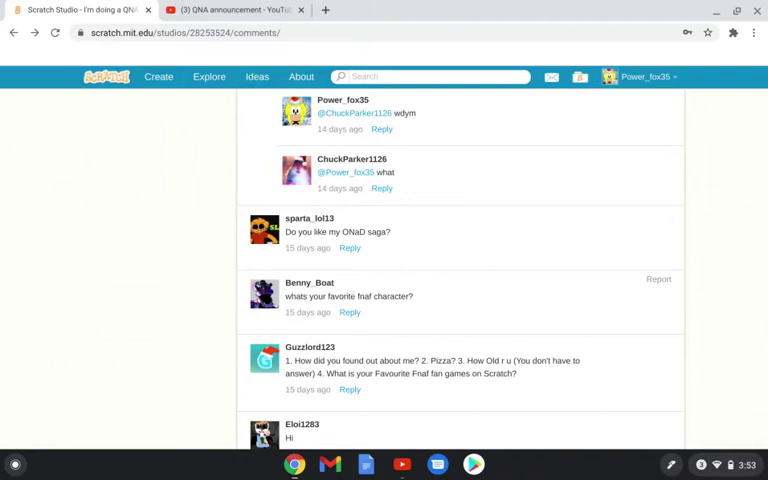
scroll(460, 270, up, 2)
scroll(460, 270, up, 1)
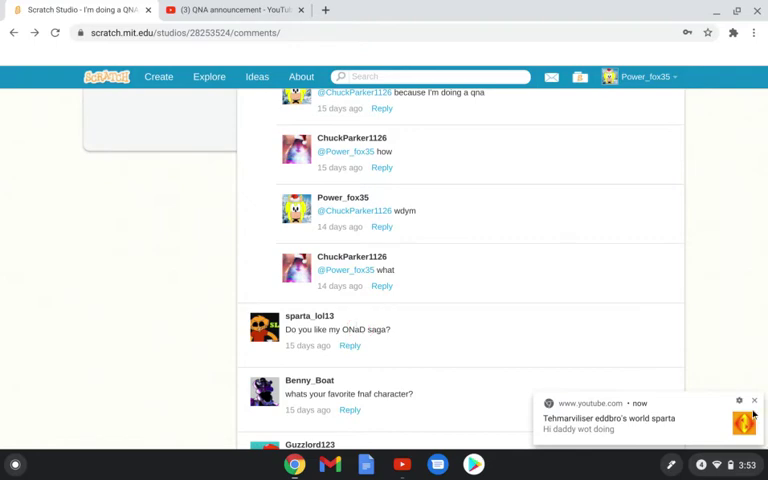
Step: Dismiss the YouTube notification and briefly highlight the word 'saga?' in a comment
click(753, 400)
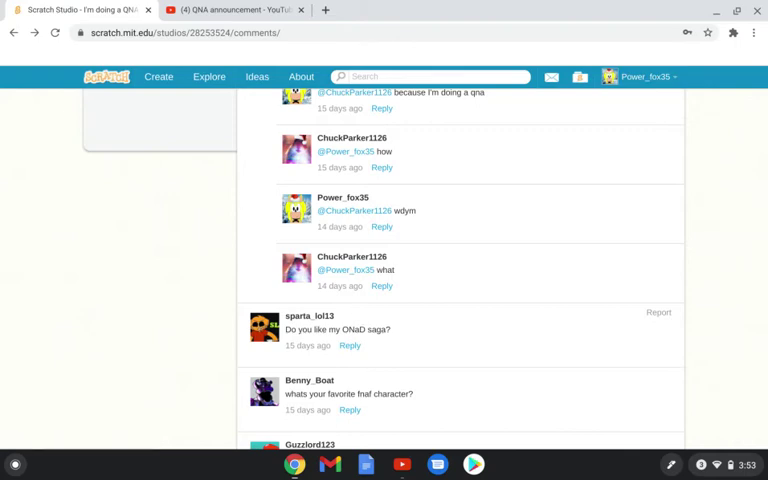
double_click(415, 337)
click(414, 334)
scroll(414, 334, up, 1)
scroll(414, 334, up, 1)
scroll(413, 334, down, 1)
scroll(413, 334, up, 2)
scroll(380, 290, up, 2)
scroll(356, 263, up, 2)
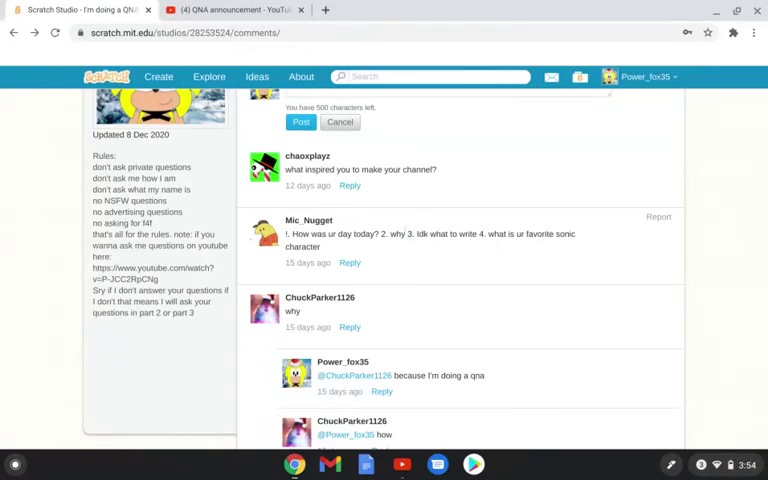
drag(420, 235, 408, 238)
click(412, 234)
drag(416, 234, 412, 234)
click(455, 226)
scroll(670, 350, up, 3)
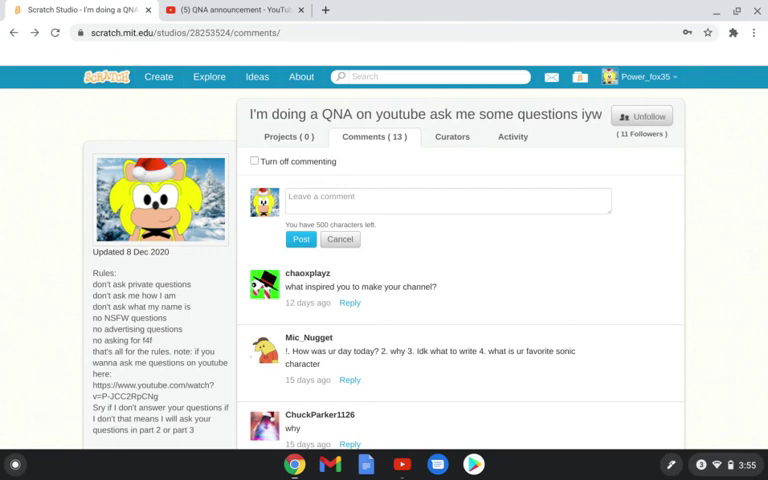
Step: Show the Nimbus Screenshot recording popup from the browser extensions menu
click(733, 32)
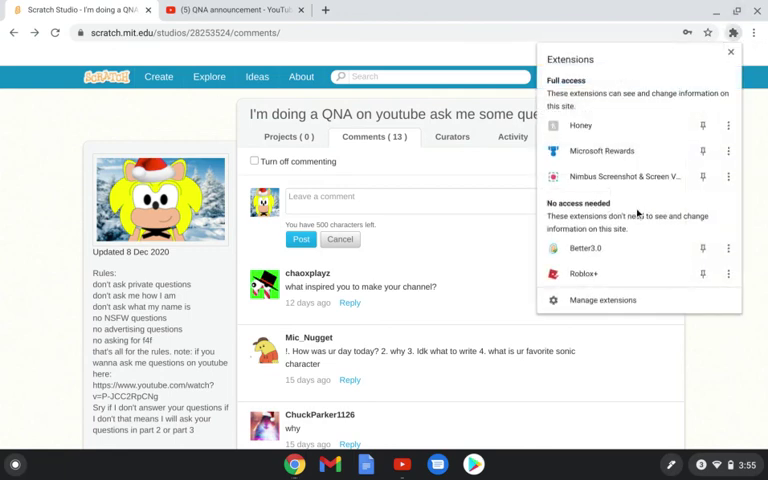
click(643, 180)
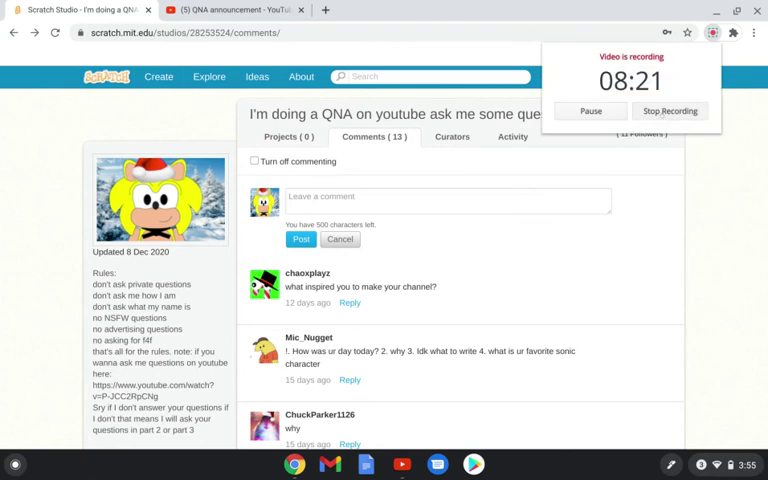